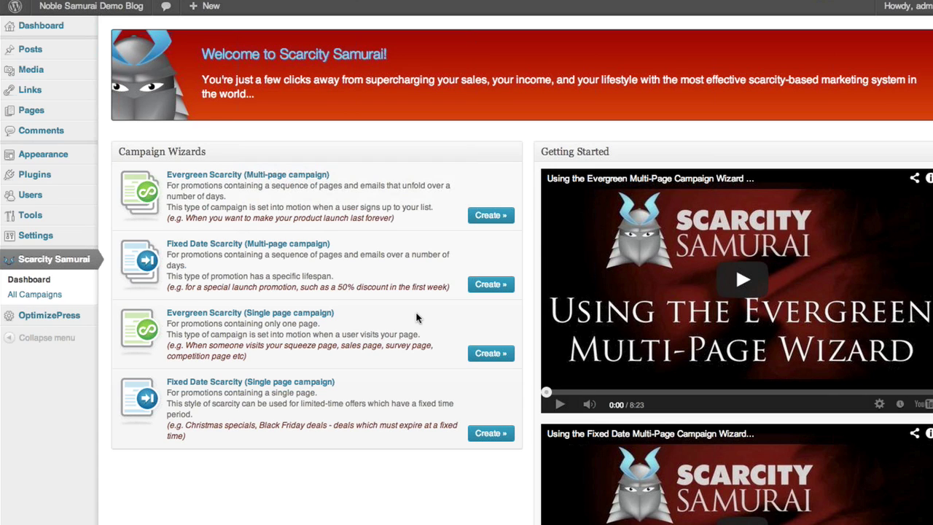
Step: Create an Evergreen Scarcity (Single page campaign) called "Kenny's Bobbleheads" and continue to page selection
left_click(491, 354)
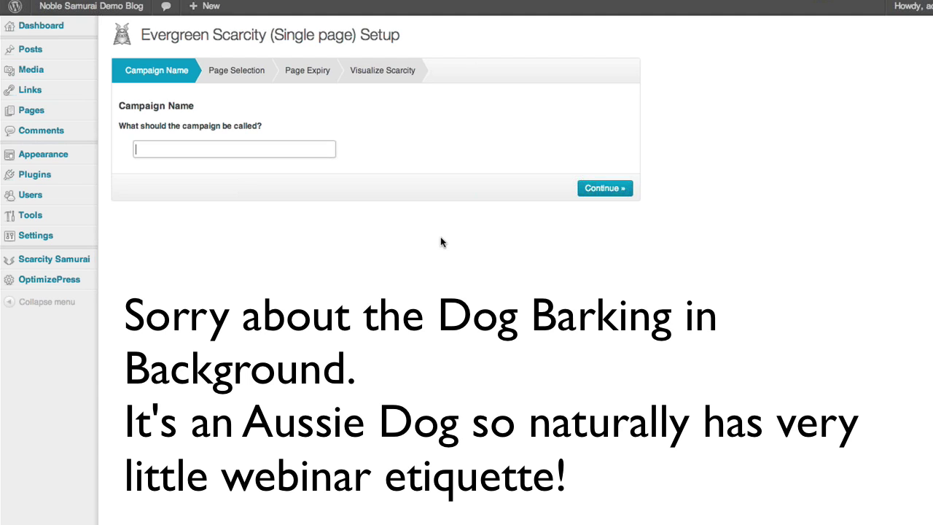
type("Kenny's Bobbleheads")
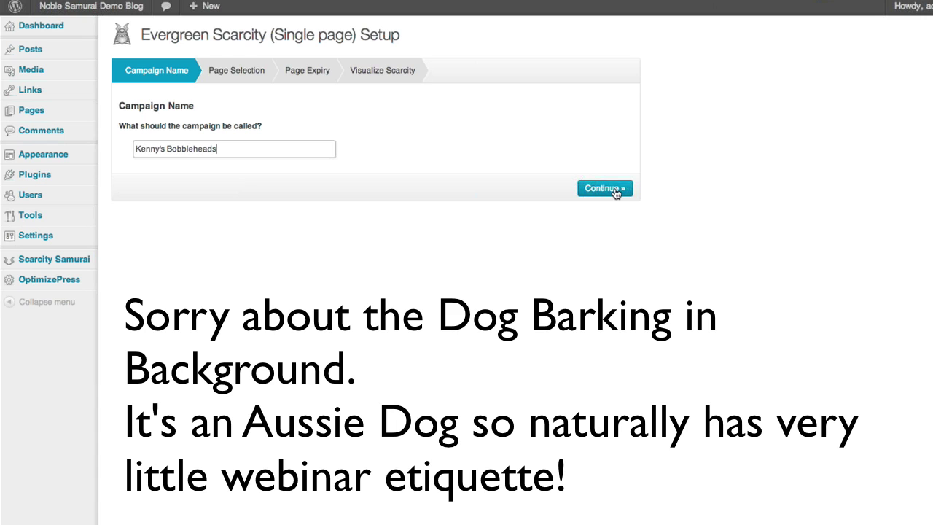
left_click(616, 194)
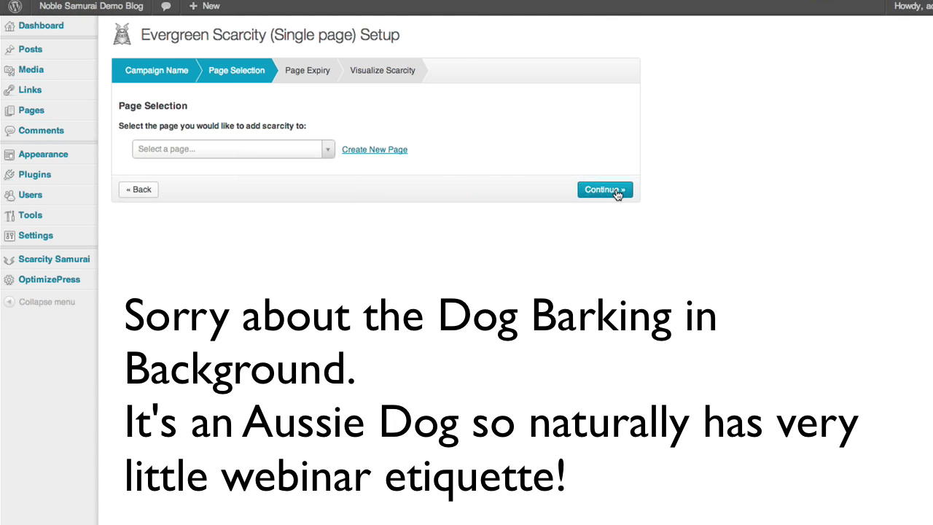
Step: Choose the existing Bobbleheads page as the one to add scarcity to and continue to the page expiry settings
left_click(332, 151)
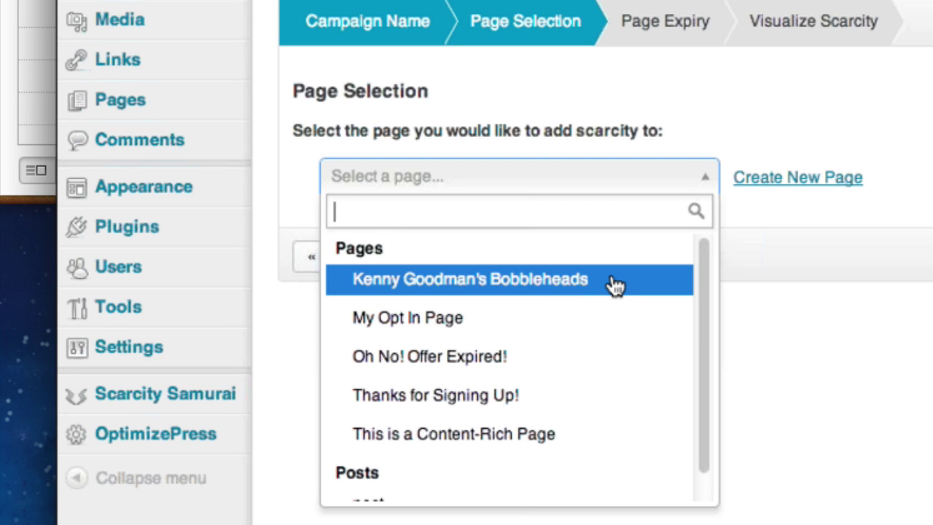
left_click(637, 283)
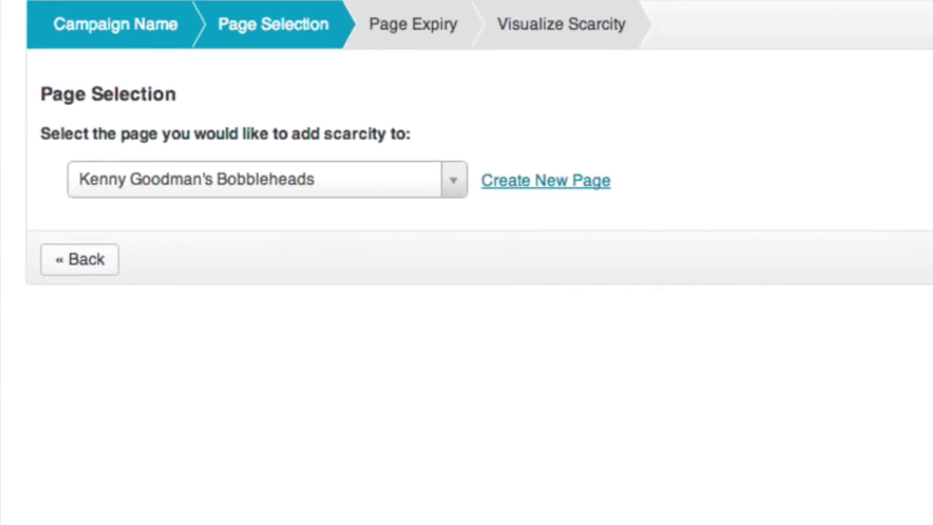
left_click(862, 261)
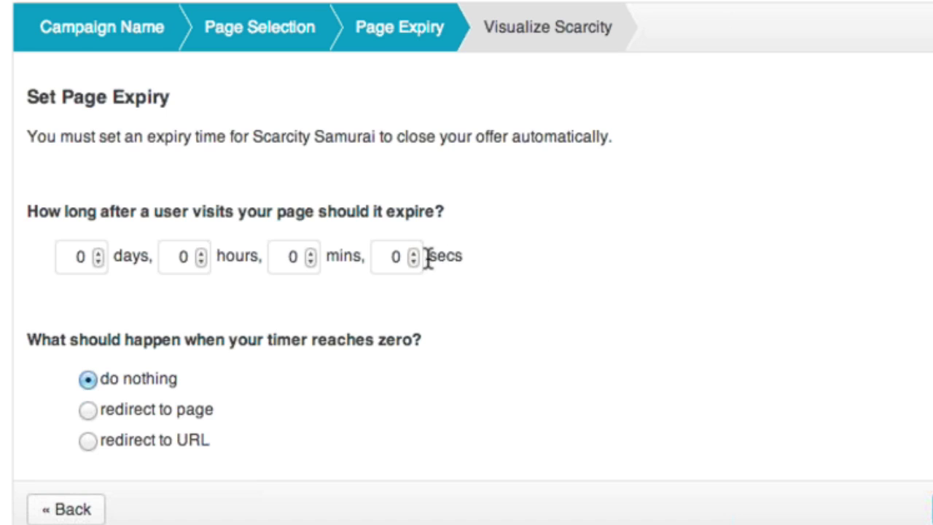
Step: Set the page to expire 15 seconds after a user visits it
double_click(393, 260)
type("15")
left_click(694, 281)
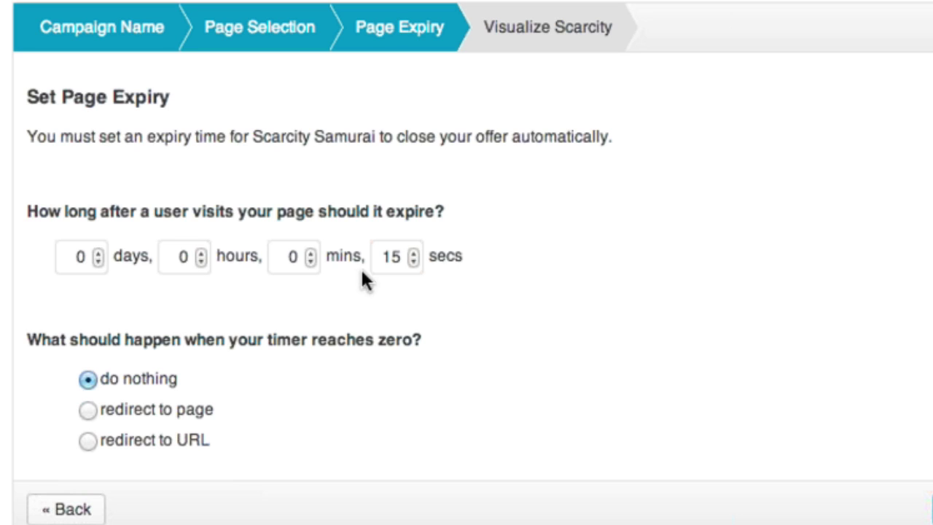
Step: Set the page expiry time to 20 seconds after a user's visit
double_click(379, 256)
type("20")
left_click(665, 282)
Step: Redirect visitors to the page "Oh No! Offer Expired!" when the timer reaches zero, and continue to the banner settings
left_click(128, 449)
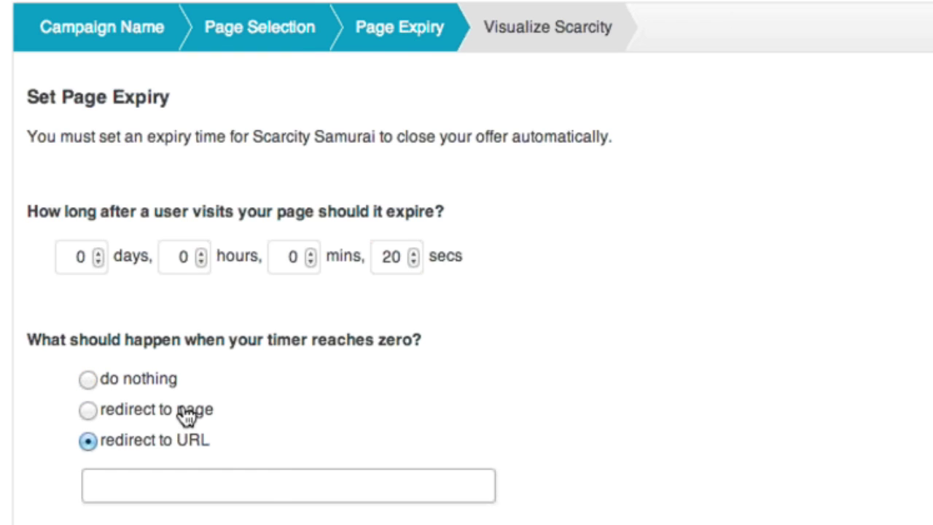
scroll(186, 415, "down", 5)
left_click(189, 162)
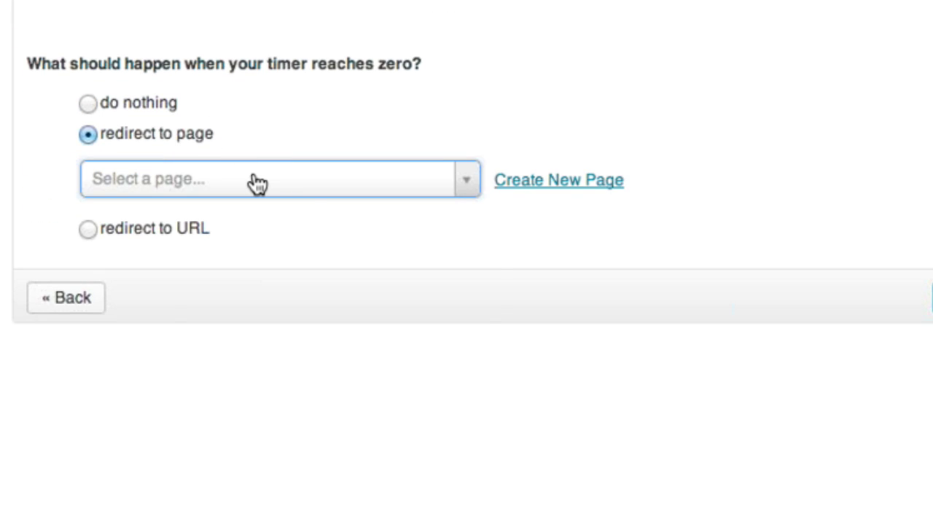
left_click(256, 182)
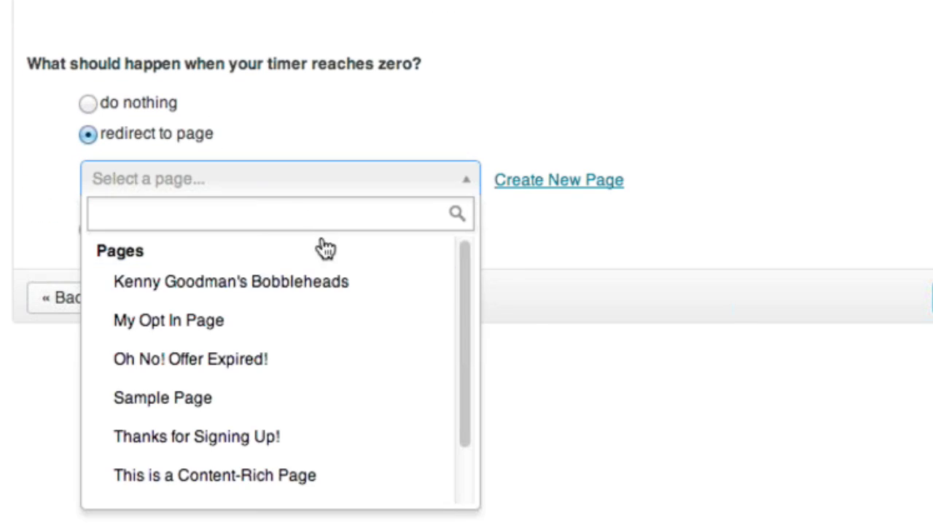
left_click(303, 360)
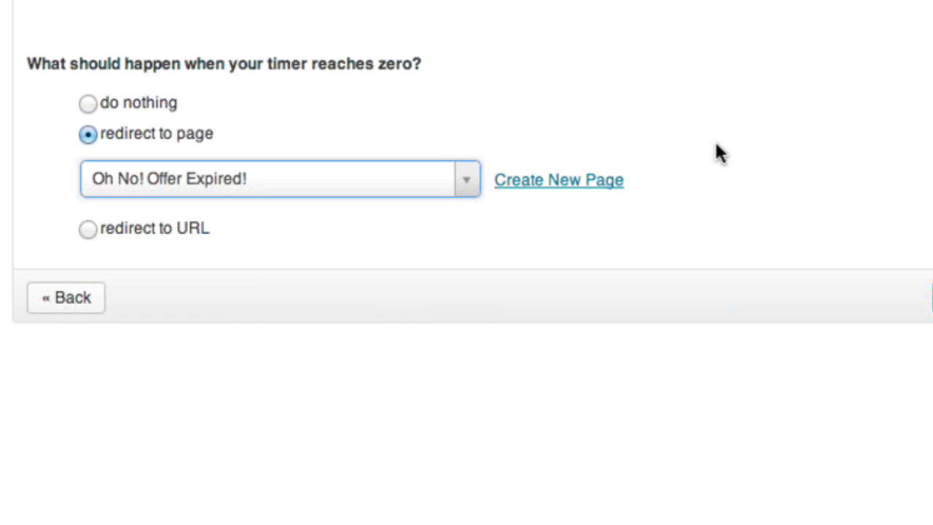
left_click(824, 85)
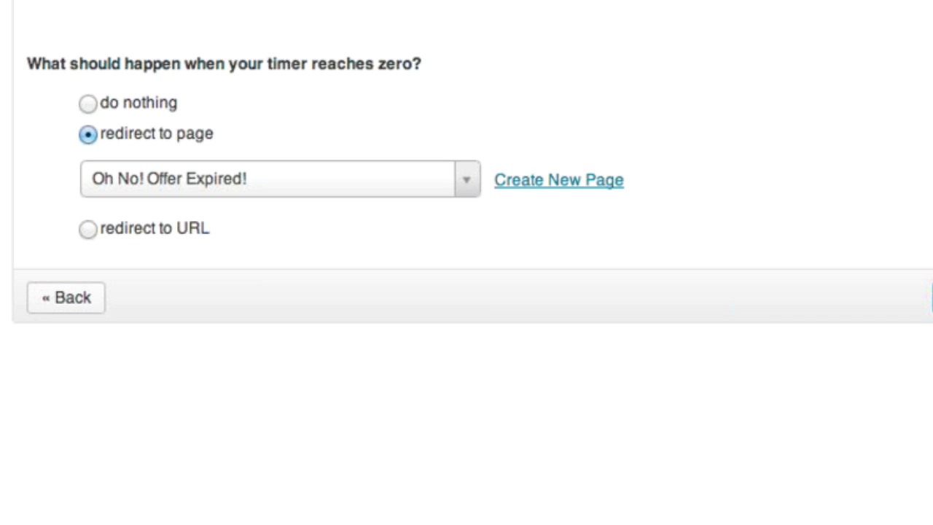
left_click(847, 300)
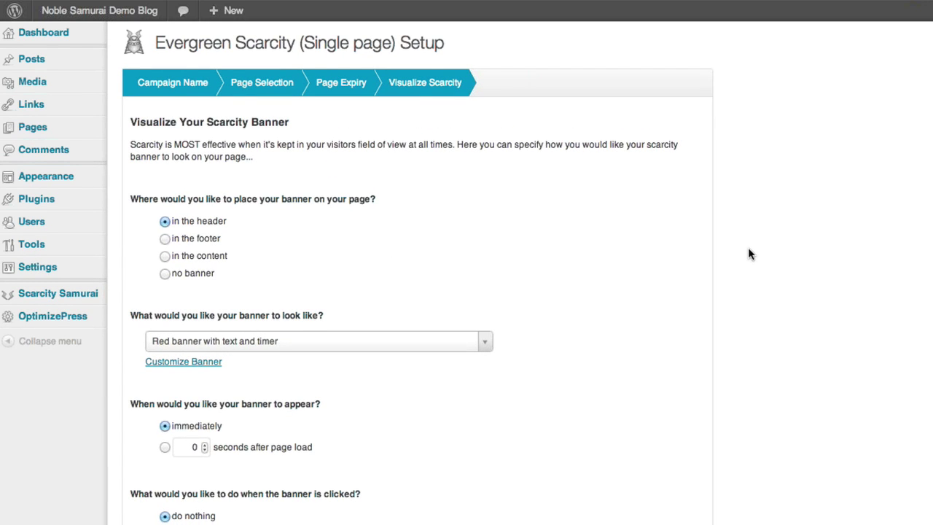
Step: Place the scarcity banner in the content and switch the page content editor to its visual view
scroll(747, 253, "down", 1)
scroll(750, 253, "down", 2)
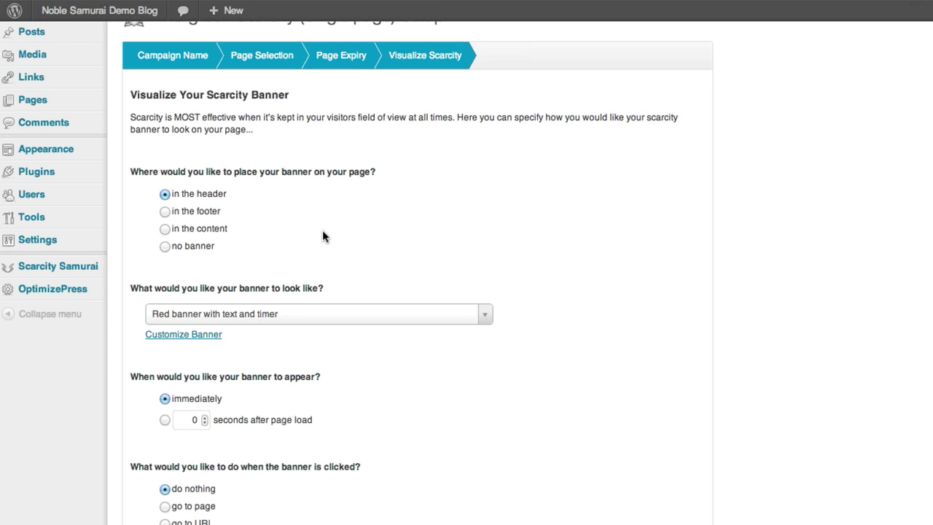
left_click(221, 233)
scroll(379, 135, "down", 3)
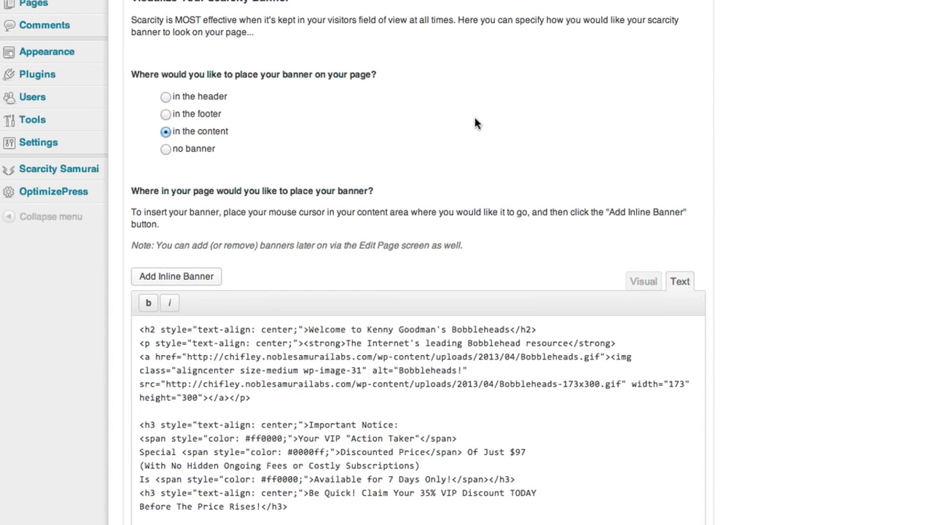
scroll(475, 123, "down", 1)
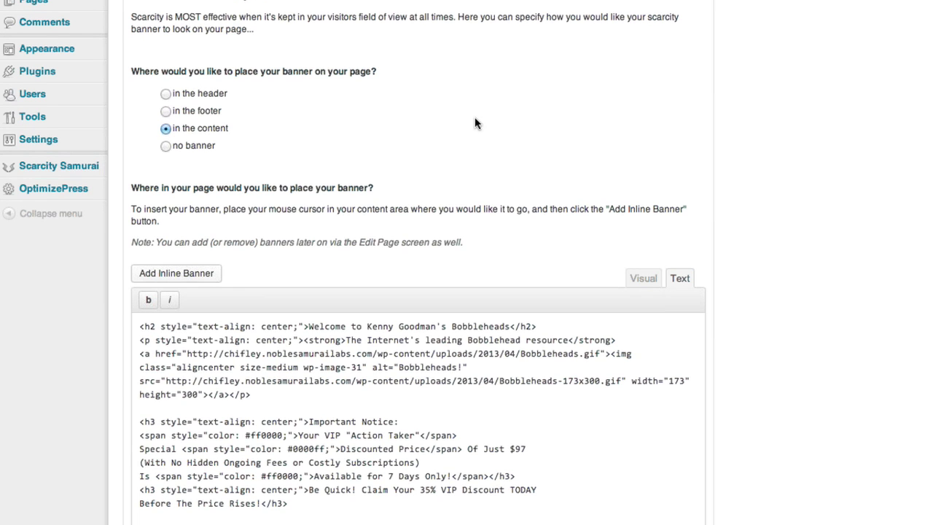
scroll(474, 123, "down", 1)
scroll(475, 124, "down", 2)
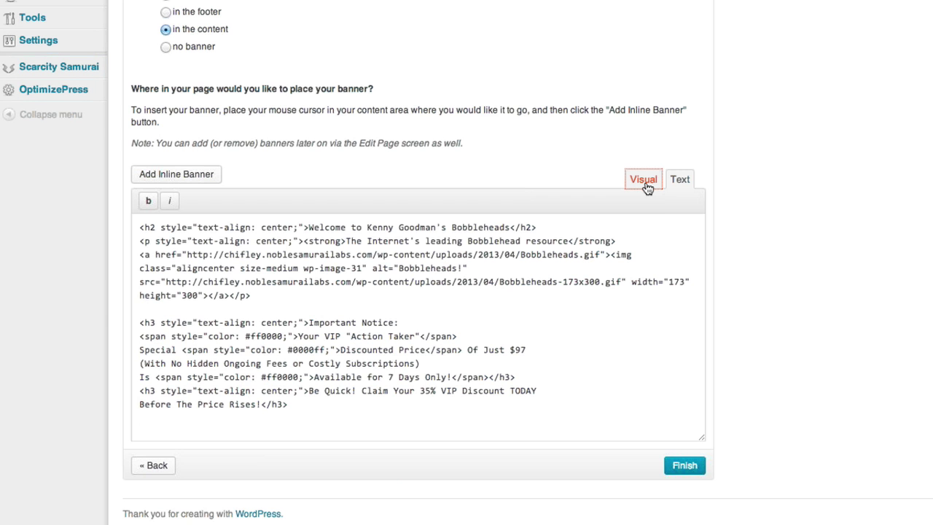
left_click(645, 182)
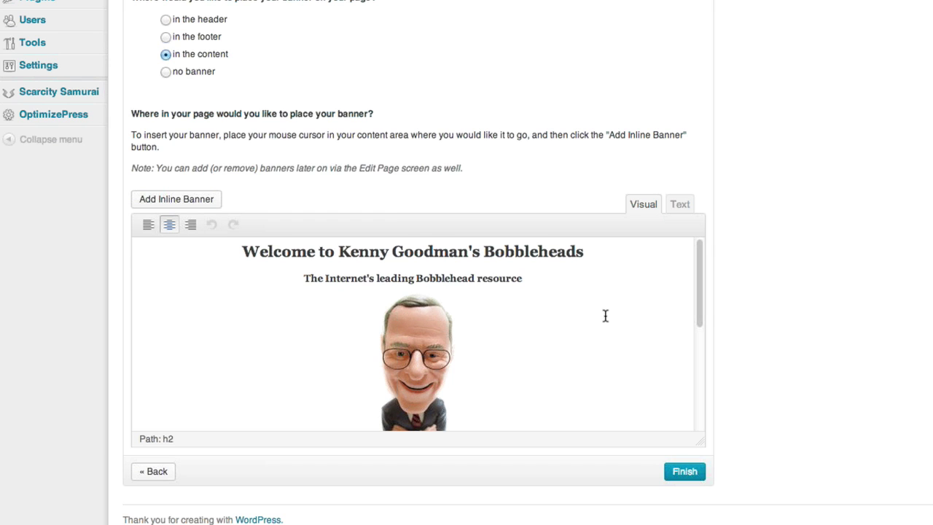
Step: Insert an empty line after "Is Available for 7 Days Only!" in the page content
scroll(605, 314, "up", 1)
scroll(620, 332, "down", 4)
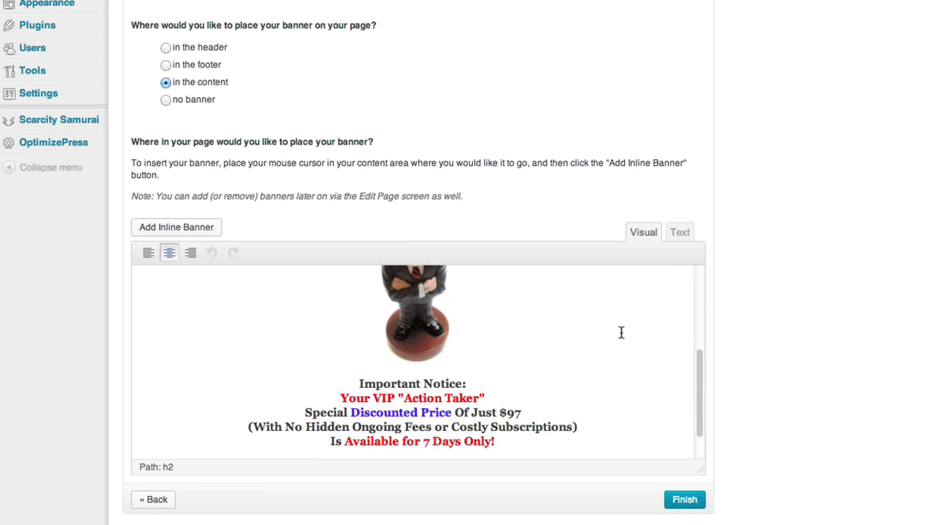
scroll(615, 324, "down", 1)
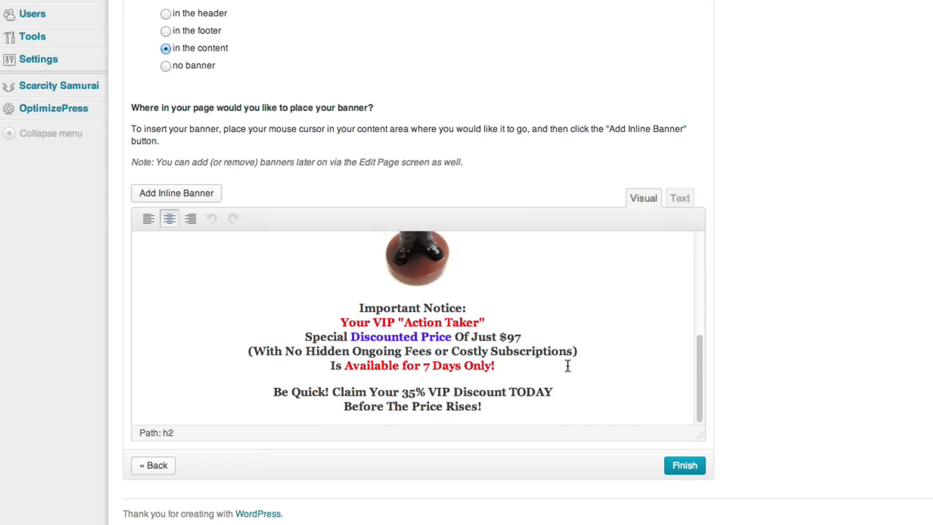
left_click(536, 367)
key("Return")
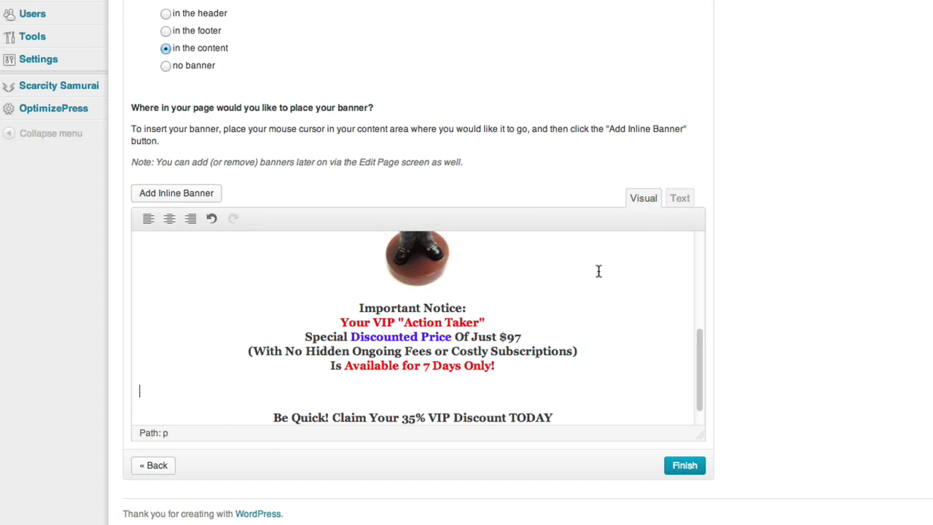
scroll(530, 329, "down", 1)
scroll(530, 329, "down", 2)
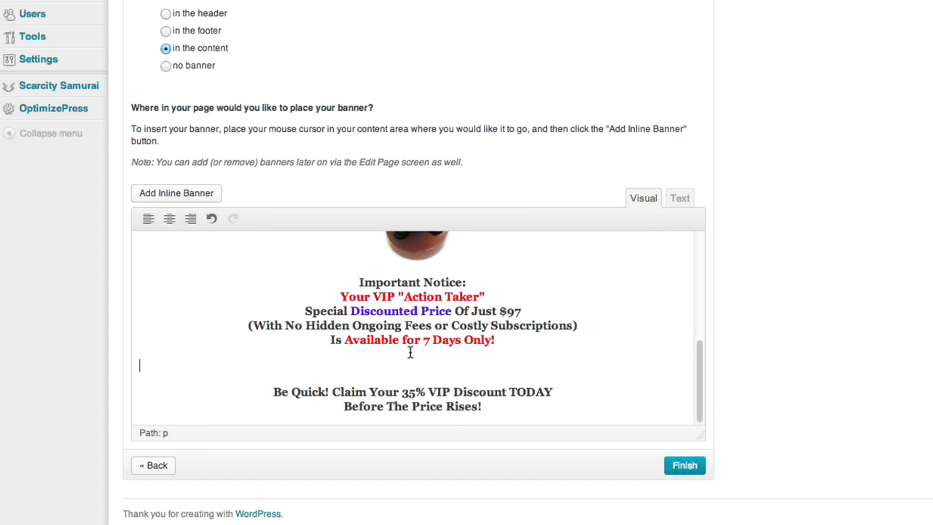
Step: Begin adding an inline banner at the empty line, using the design "Red Full Banner (468px) - Only 12:34:56:78 to go"
left_click(175, 193)
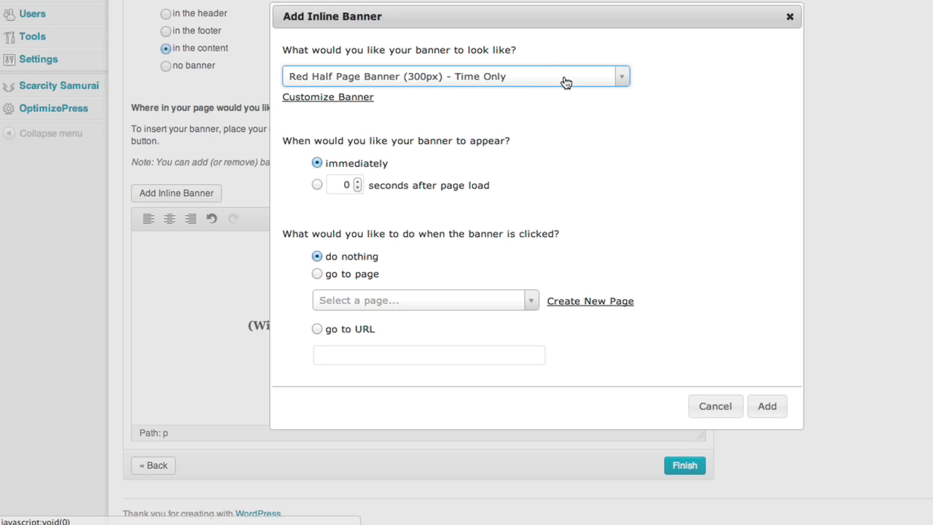
left_click(561, 77)
scroll(577, 156, "down", 3)
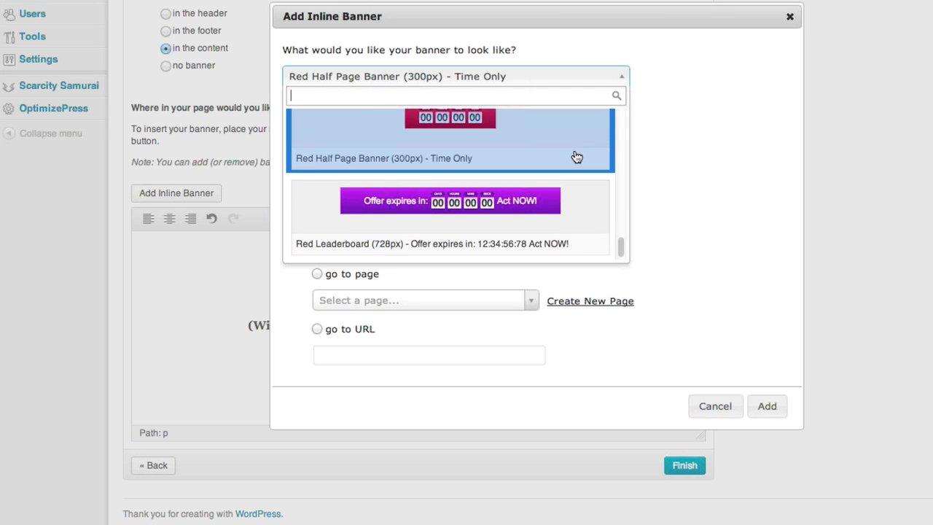
scroll(576, 157, "up", 3)
scroll(575, 157, "up", 1)
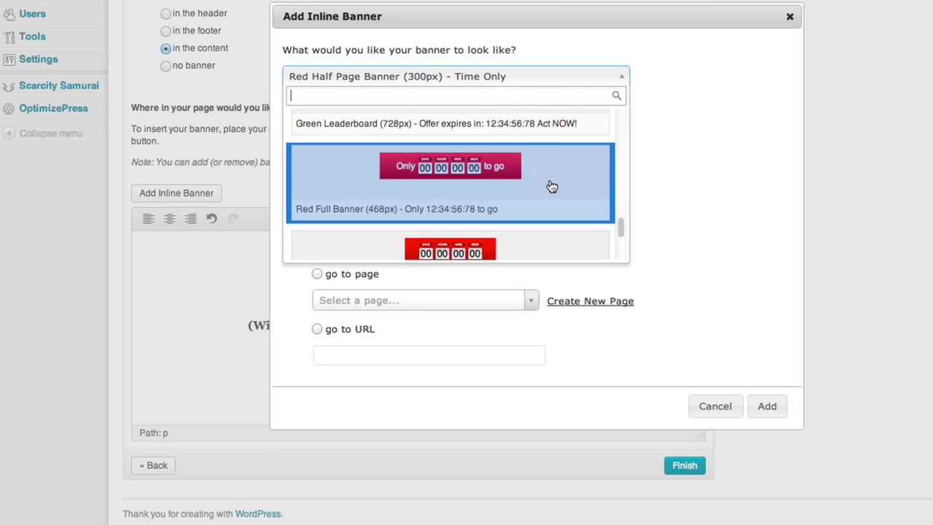
left_click(562, 188)
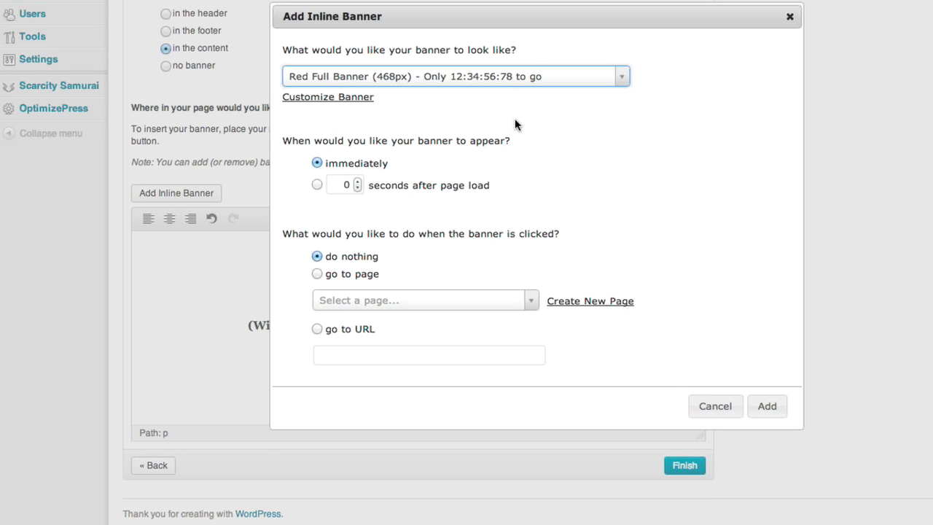
Step: Customize the chosen banner with the blue background colour #1e73be and save the change for all its instances
left_click(370, 102)
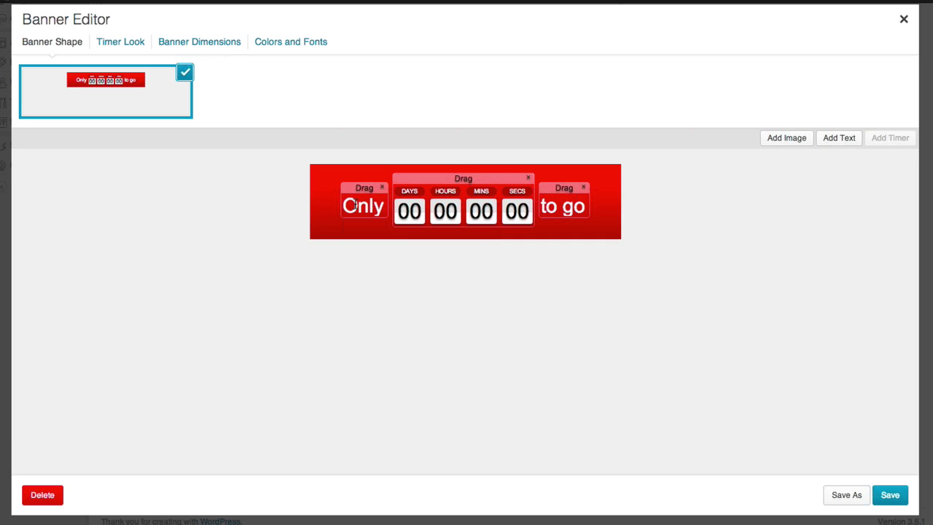
double_click(354, 207)
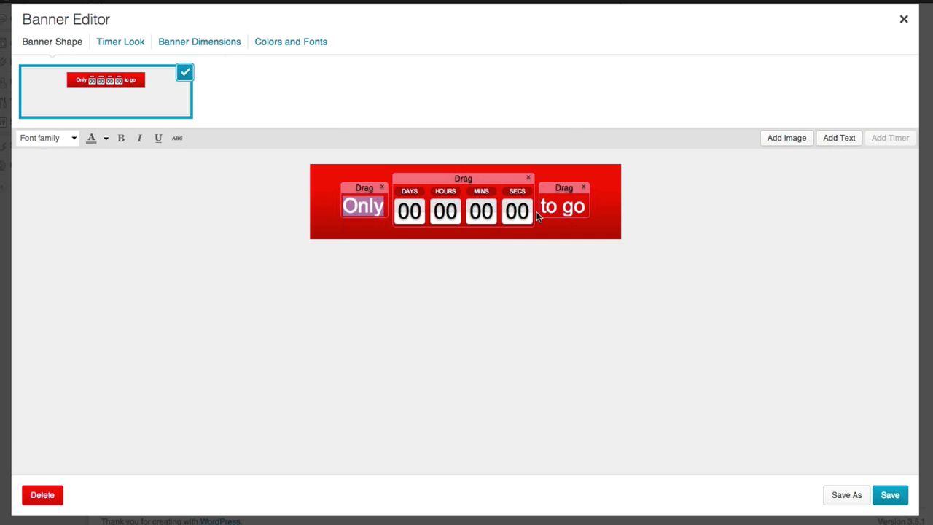
left_click_drag(437, 180, 463, 184)
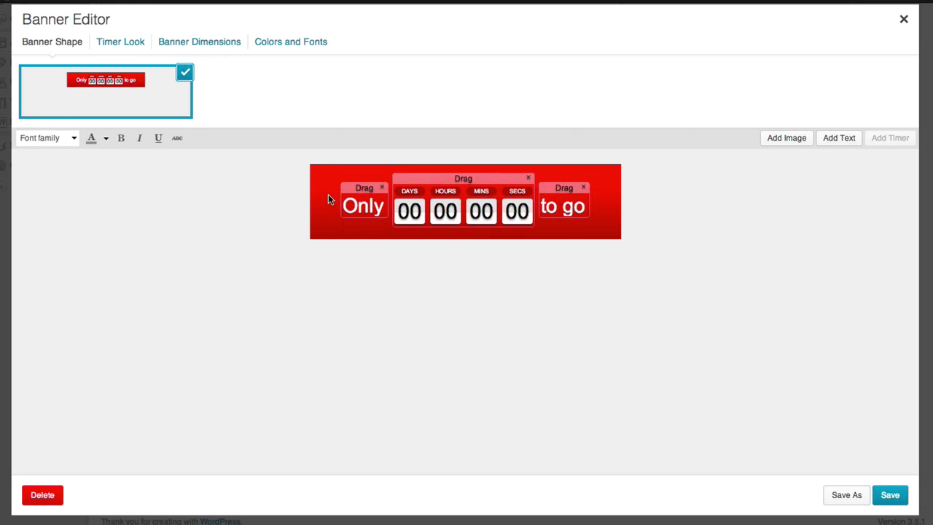
left_click(303, 46)
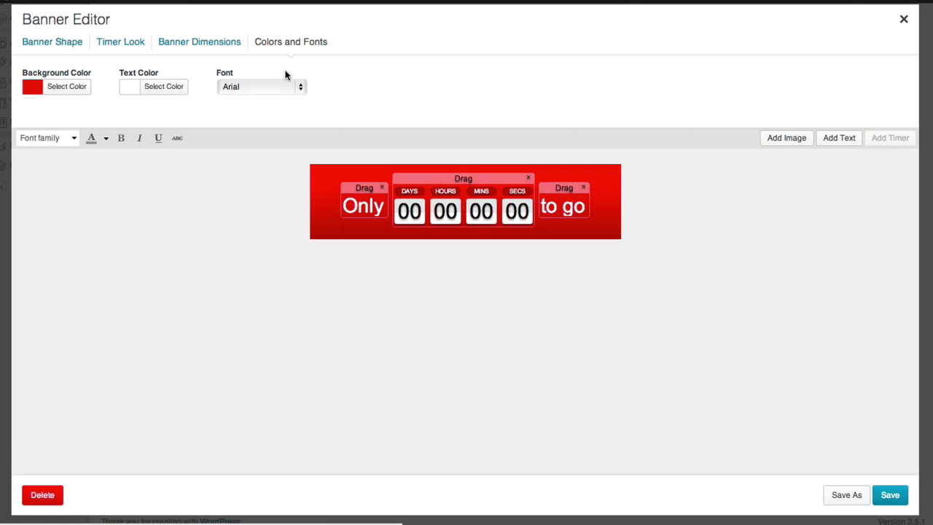
left_click(86, 90)
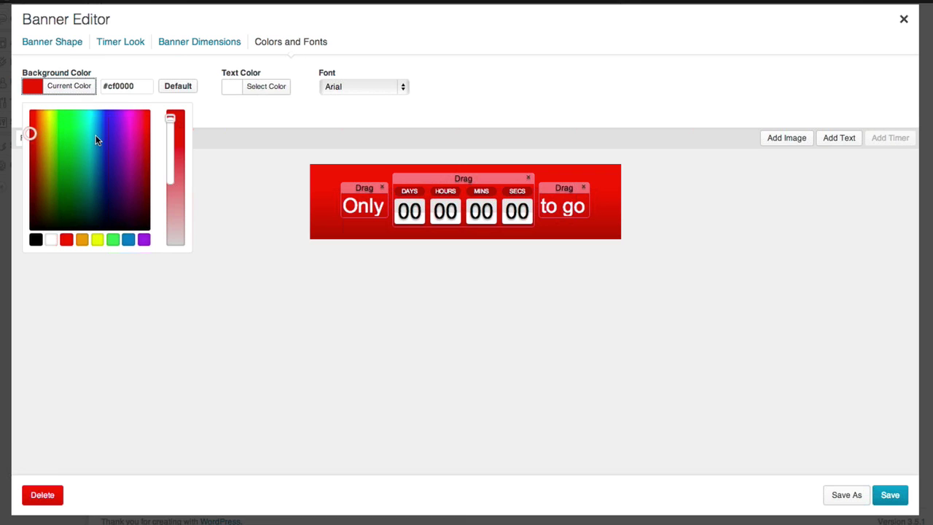
left_click(133, 241)
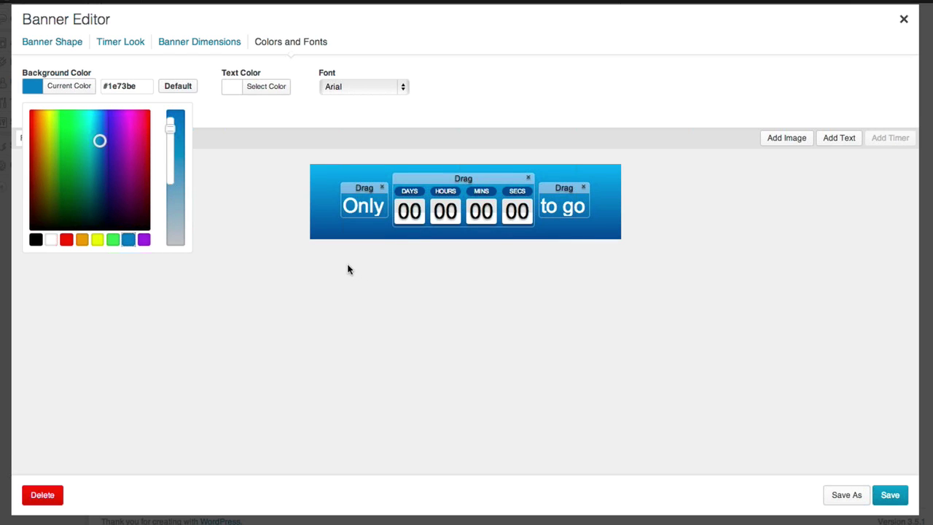
left_click(892, 495)
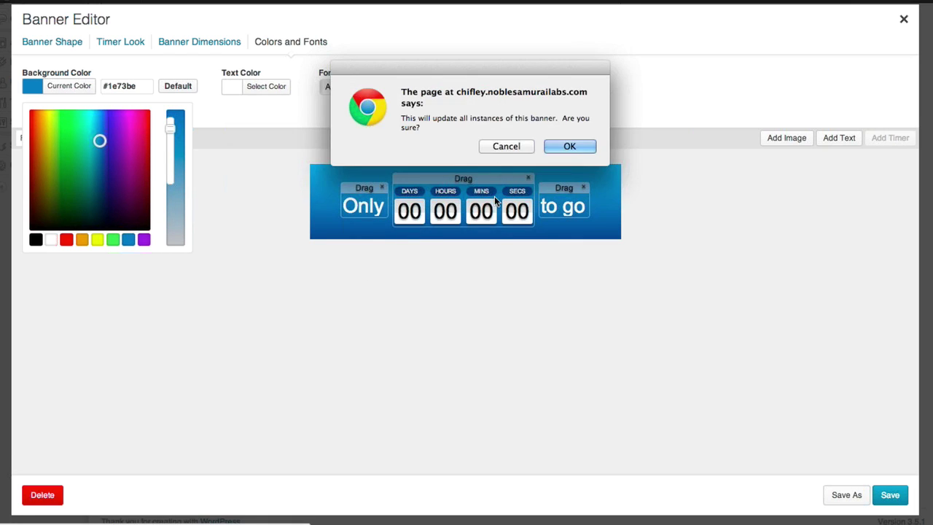
left_click(568, 147)
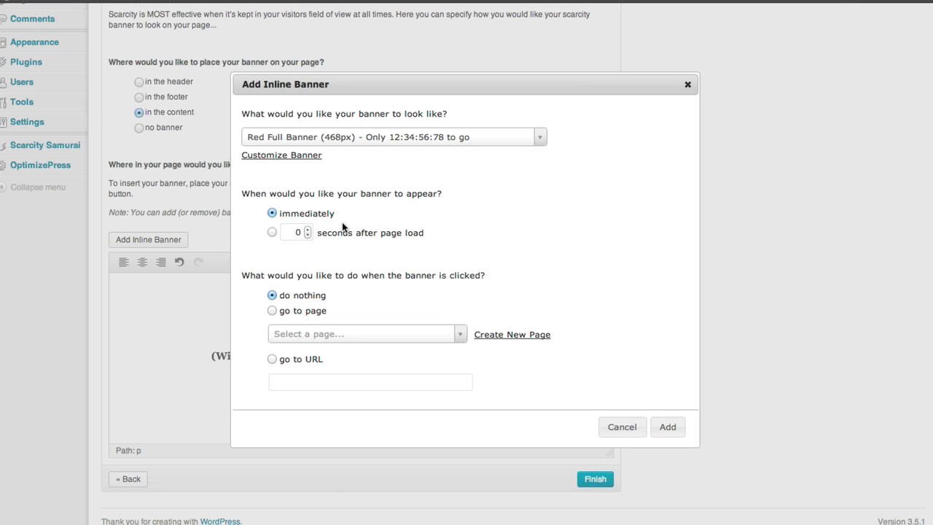
Step: Set the banner to appear 5 seconds after page load and add it to the page content
left_click(272, 232)
double_click(288, 232)
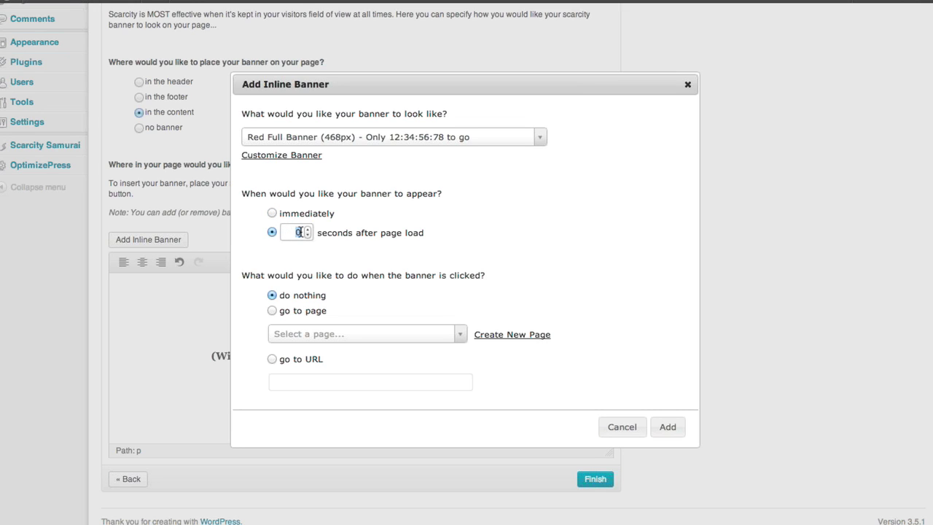
type("5")
left_click(546, 224)
left_click(676, 429)
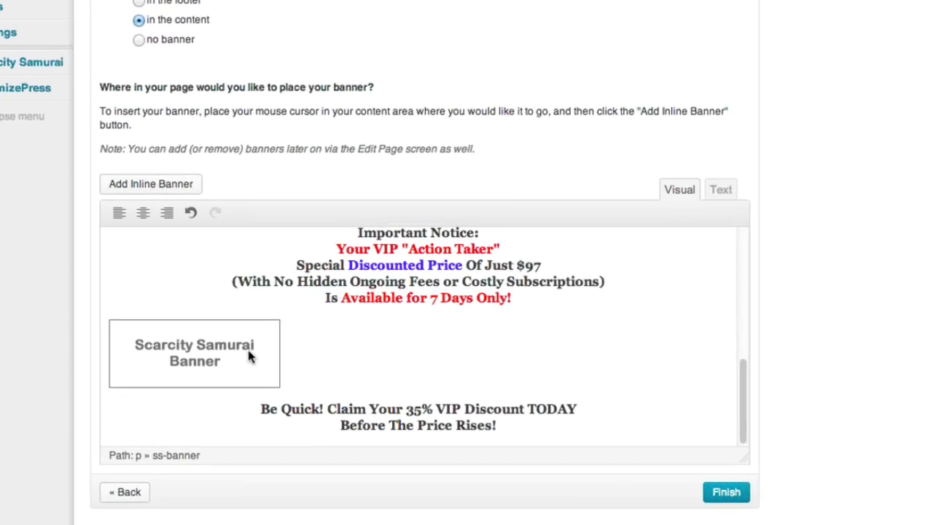
Step: Center the inserted Scarcity Samurai banner placeholder in the page content
left_click(247, 355)
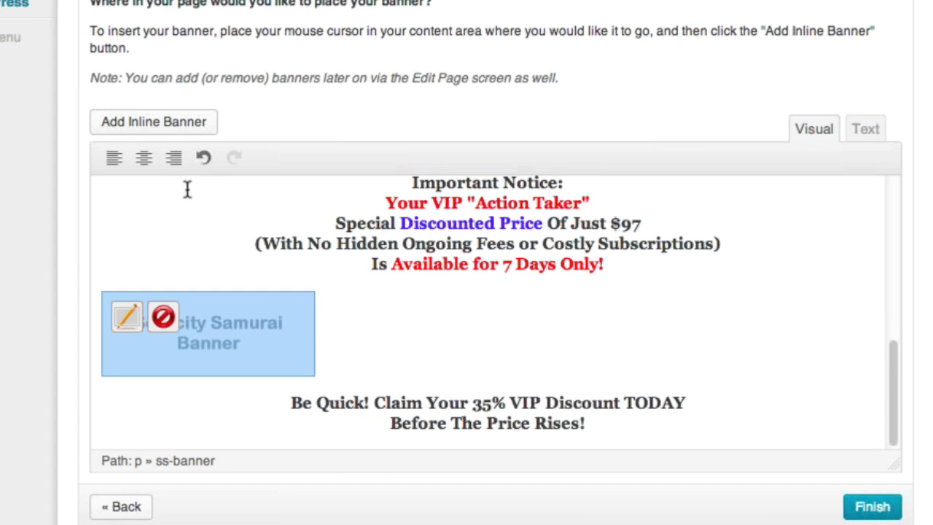
left_click(142, 159)
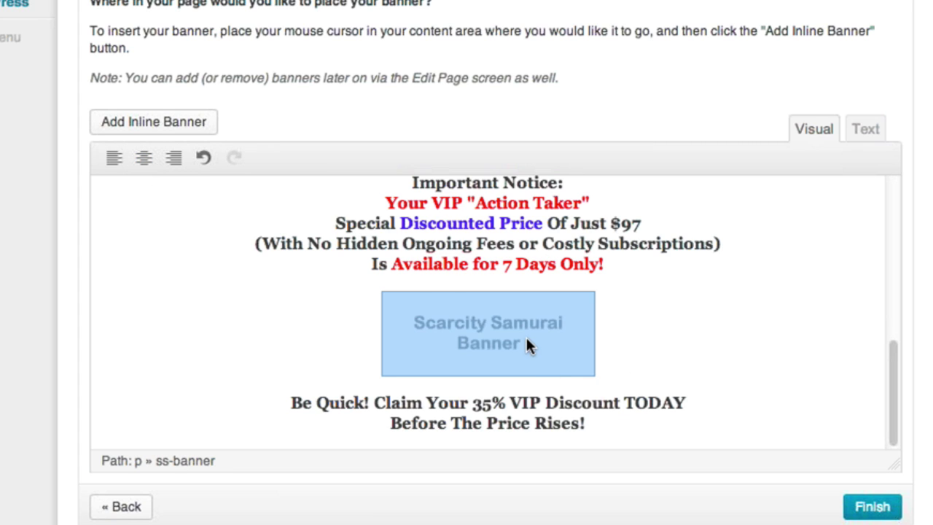
left_click(644, 307)
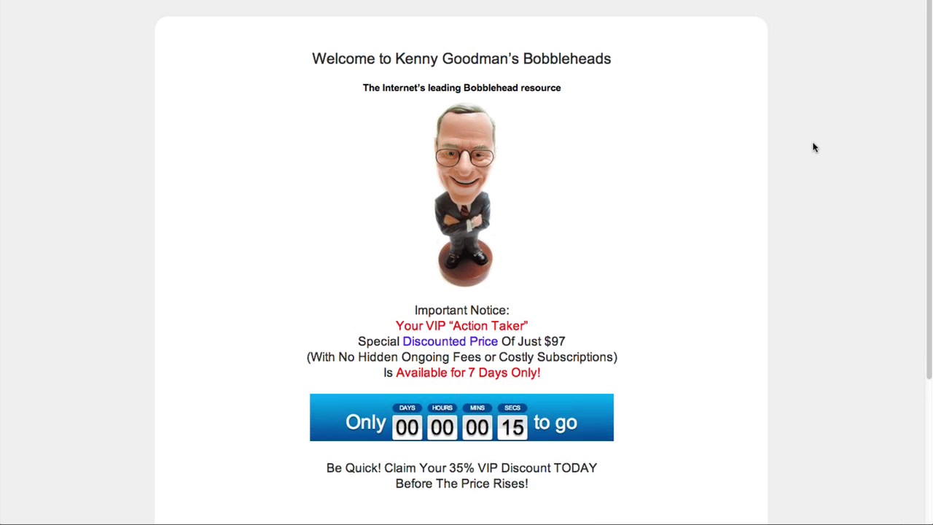
Step: Examine the live offer page with its countdown banner until the timer expires to test the redirect
scroll(815, 150, "down", 2)
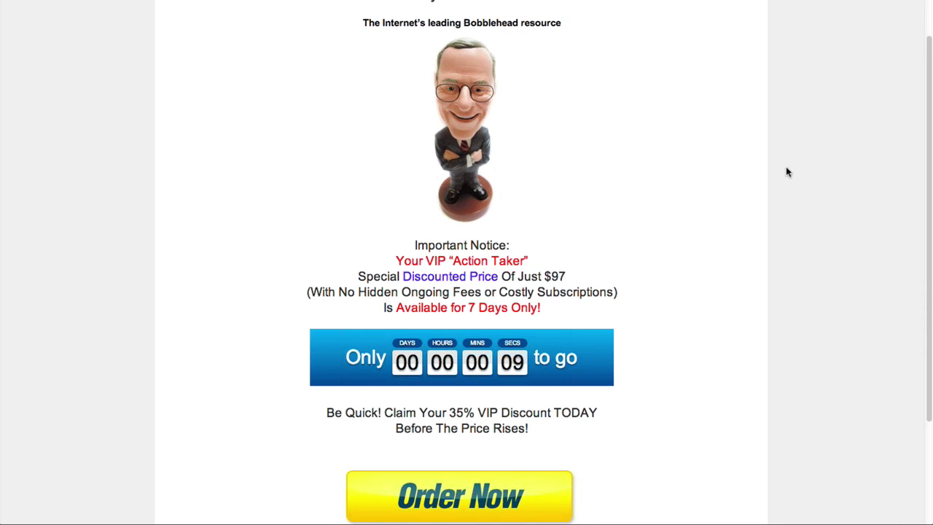
scroll(799, 173, "up", 1)
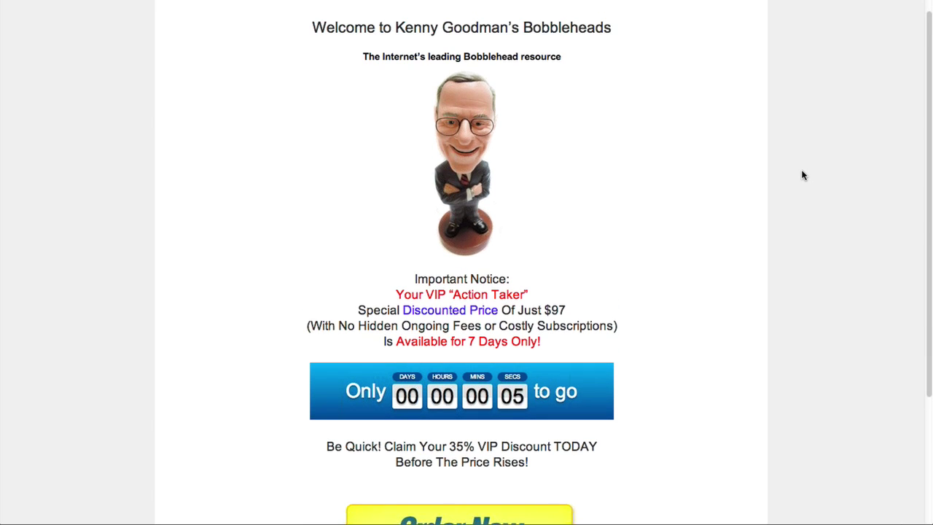
scroll(802, 177, "down", 1)
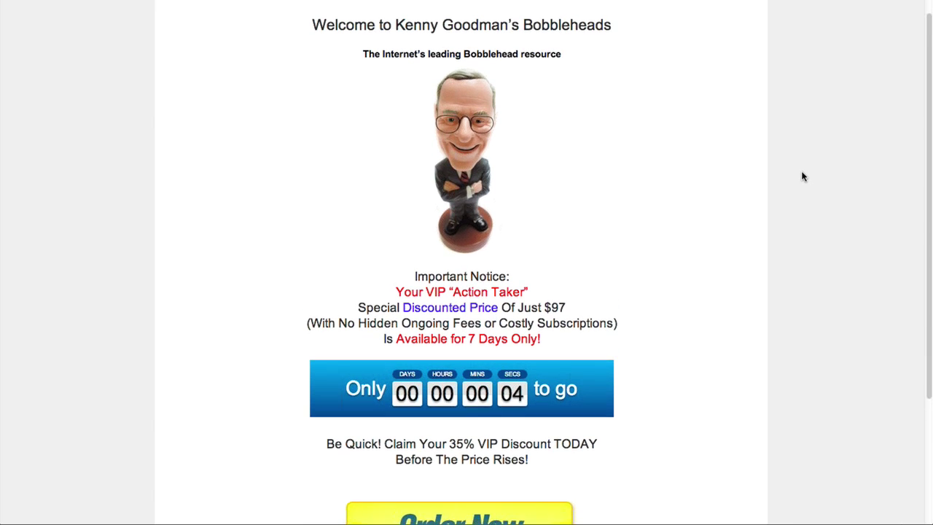
scroll(802, 176, "down", 1)
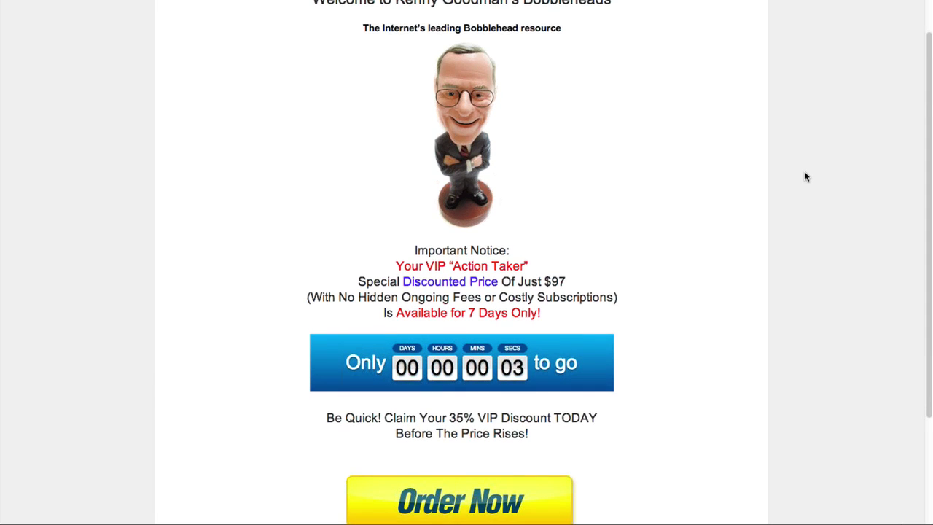
scroll(802, 179, "down", 3)
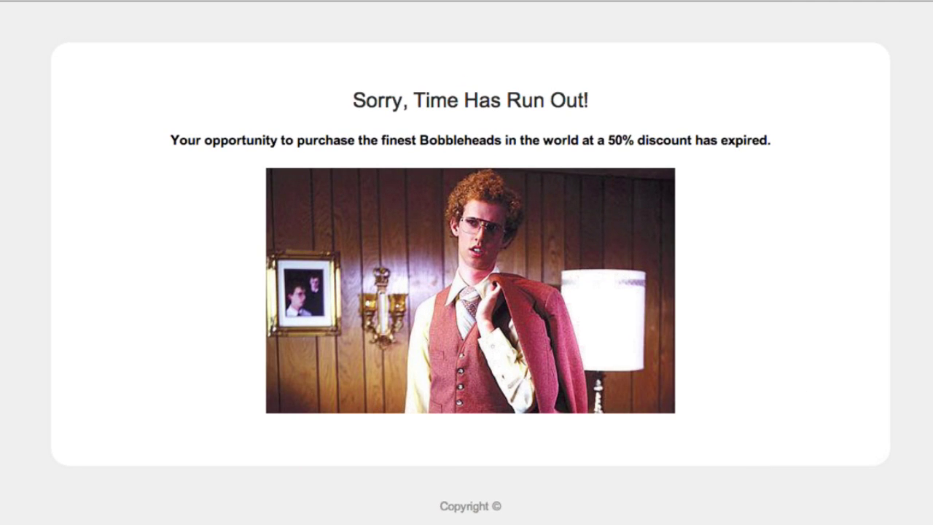
right_click(842, 266)
left_click(858, 242)
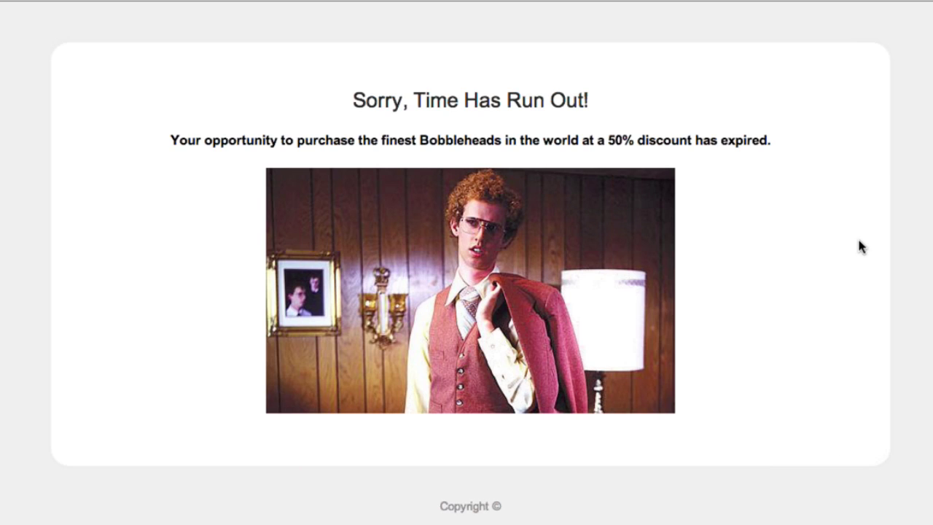